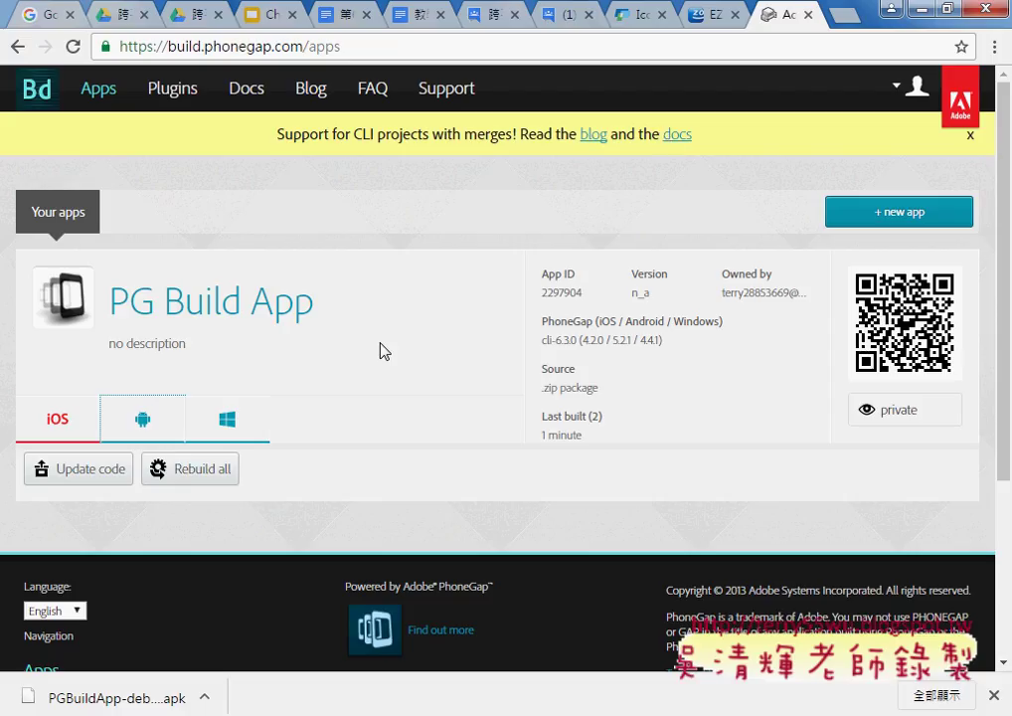
# Open PG Build App's details and look through its settings page.
pyautogui.click(265, 304)
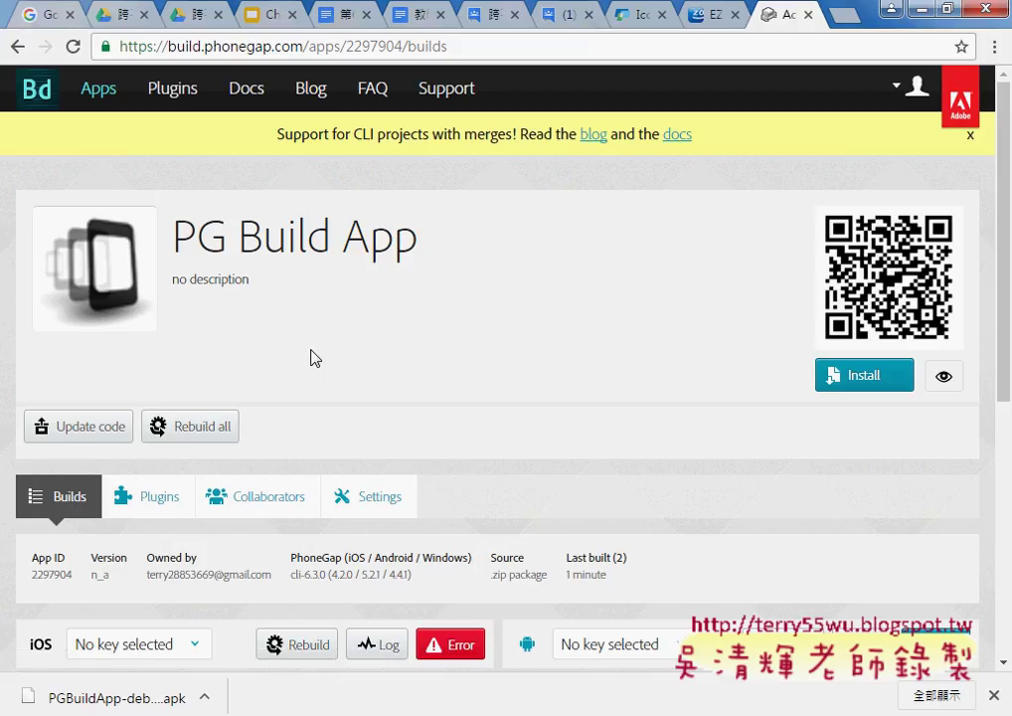
pyautogui.click(373, 506)
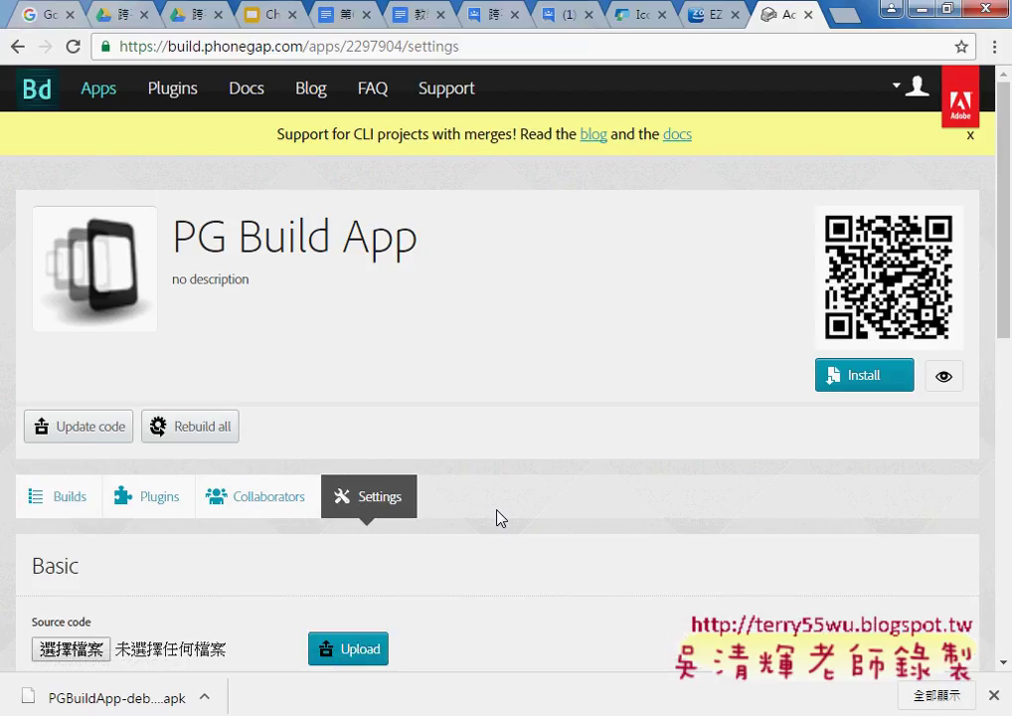
pyautogui.scroll(-3, 500, 517)
pyautogui.scroll(-3, 500, 517)
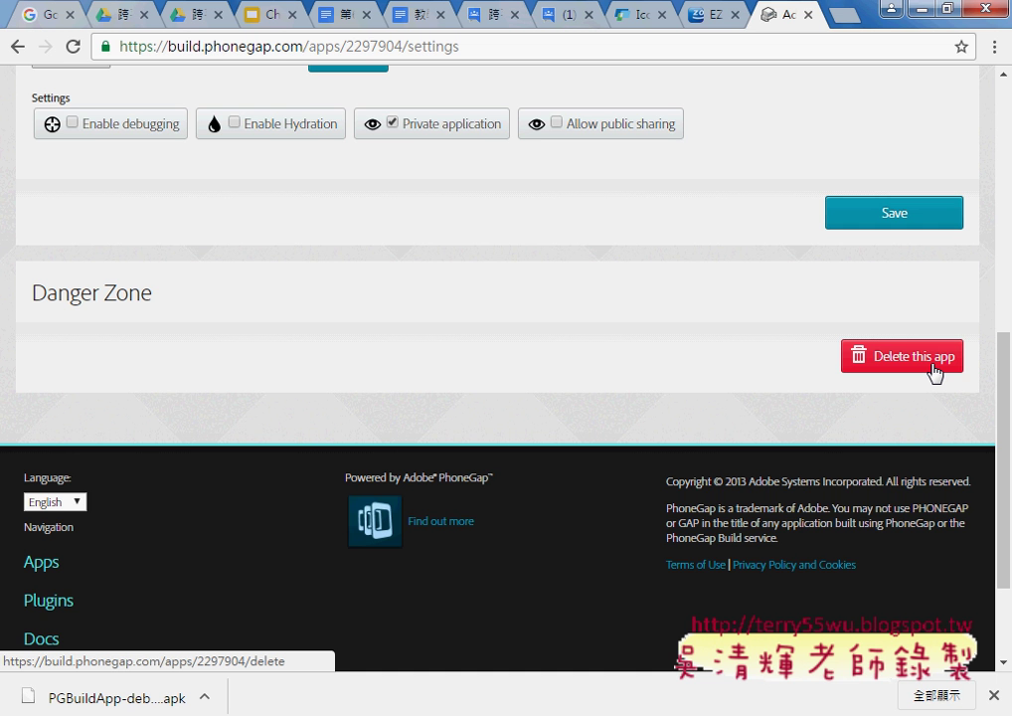
pyautogui.scroll(3, 932, 370)
pyautogui.scroll(2, 931, 368)
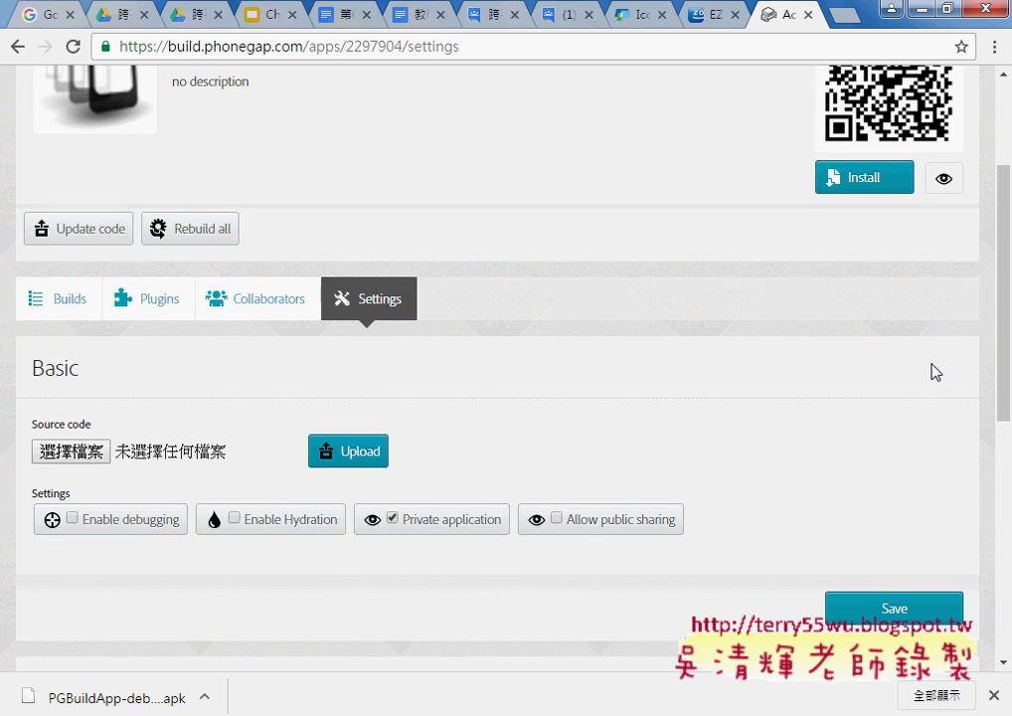
# Return to the apps list and show PGBuildApp-debug.apk in its Downloads folder.
pyautogui.click(18, 45)
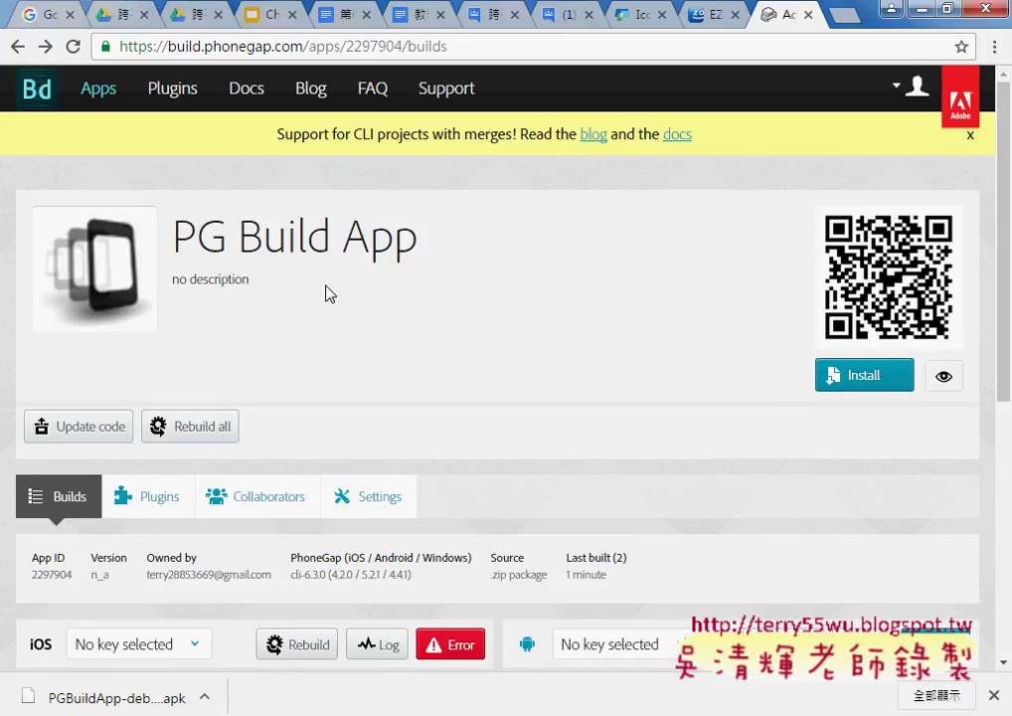
pyautogui.click(18, 45)
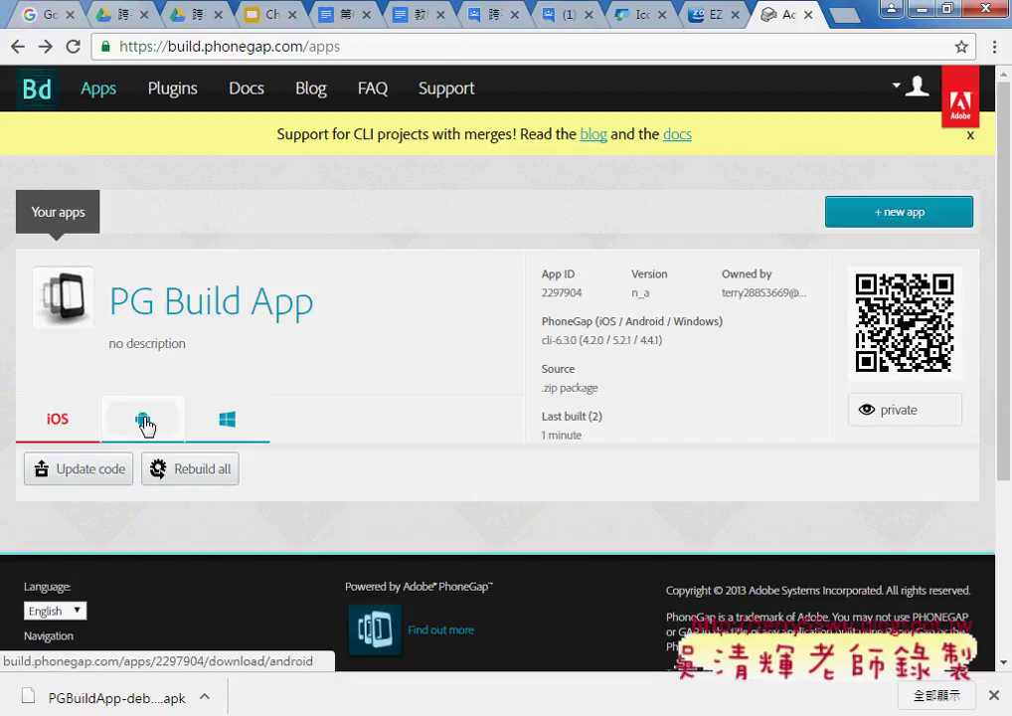
pyautogui.click(204, 697)
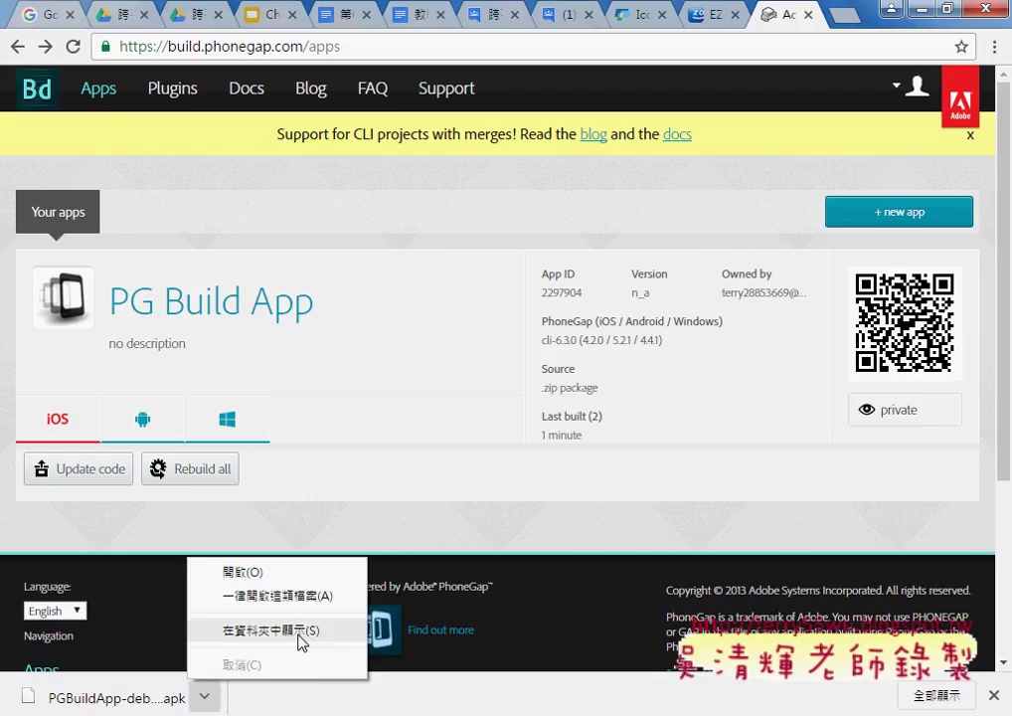
pyautogui.click(270, 630)
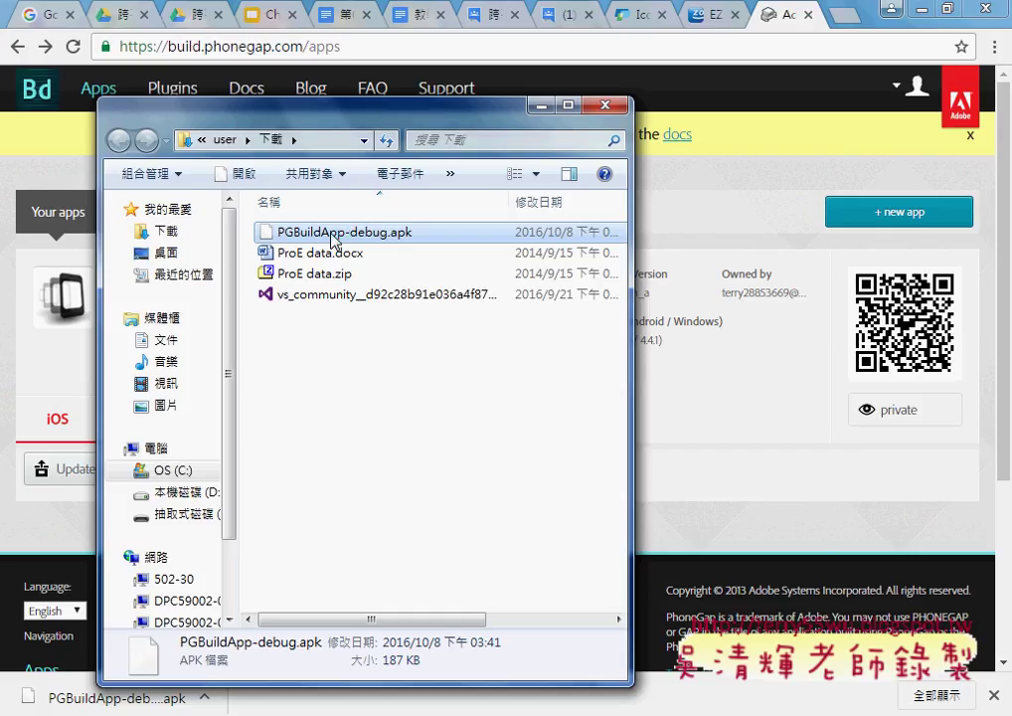
# Rename PGBuildApp-debug.apk to PGBuildApp-debug.zip and extract it here with 7-Zip.
pyautogui.click(400, 235)
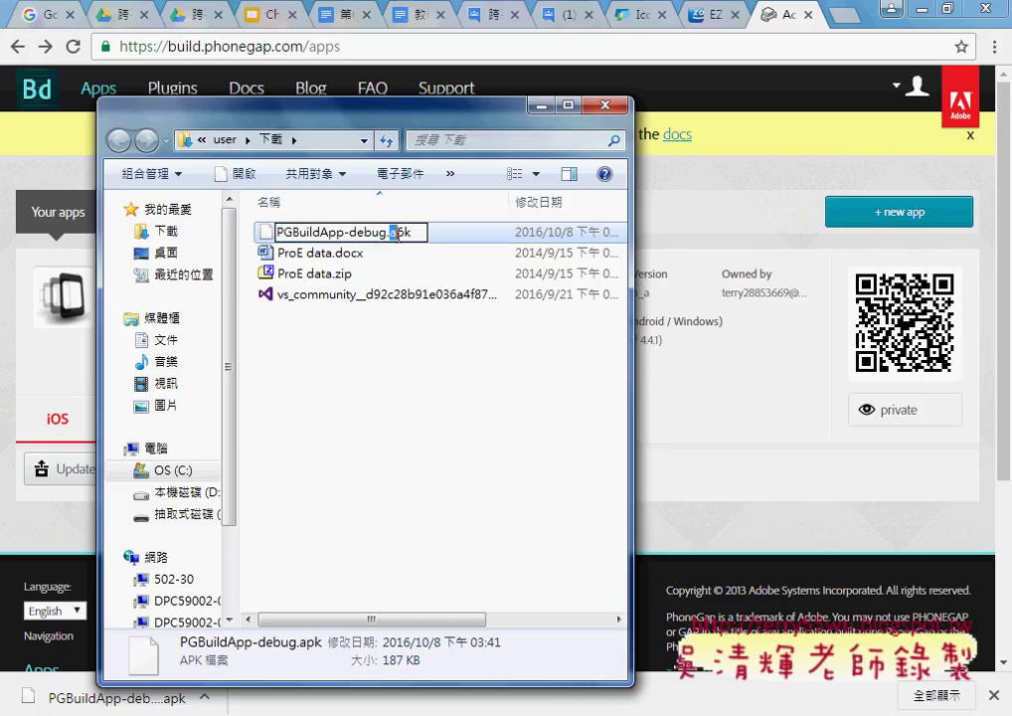
pyautogui.doubleClick(401, 231)
pyautogui.write('zi')
pyautogui.write('p')
pyautogui.press('Return')
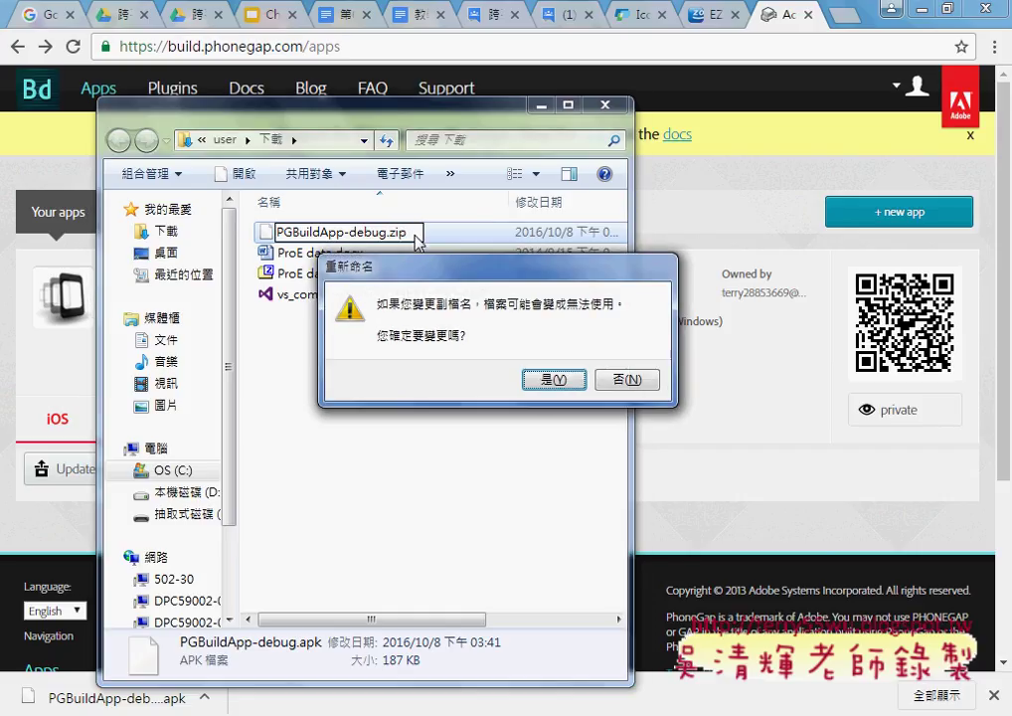
pyautogui.click(549, 384)
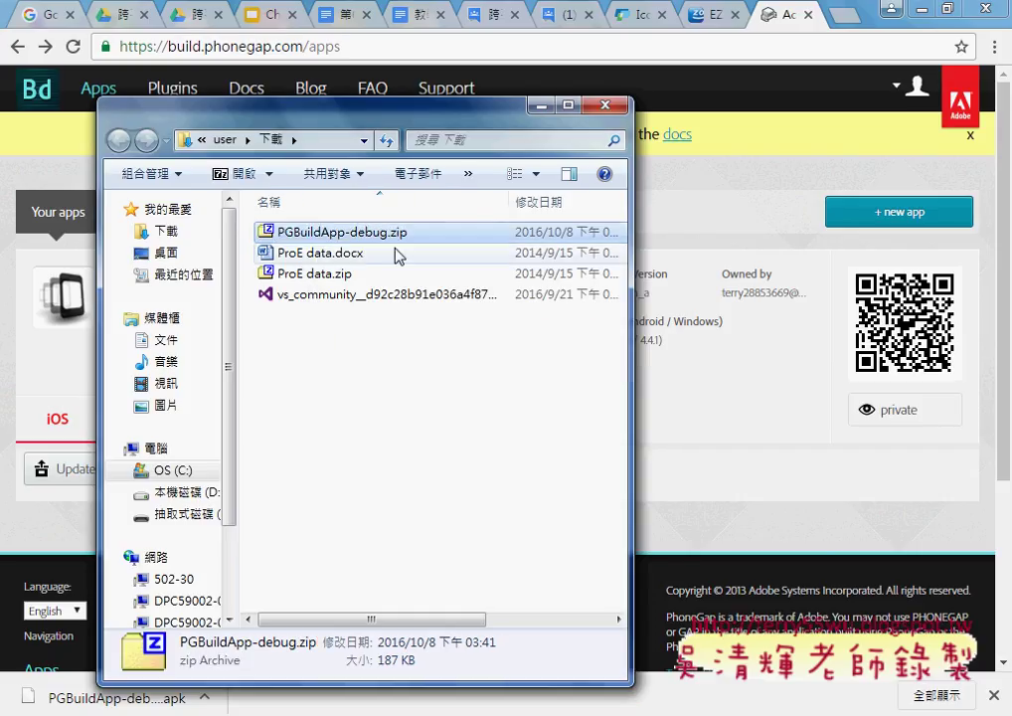
pyautogui.rightClick(387, 240)
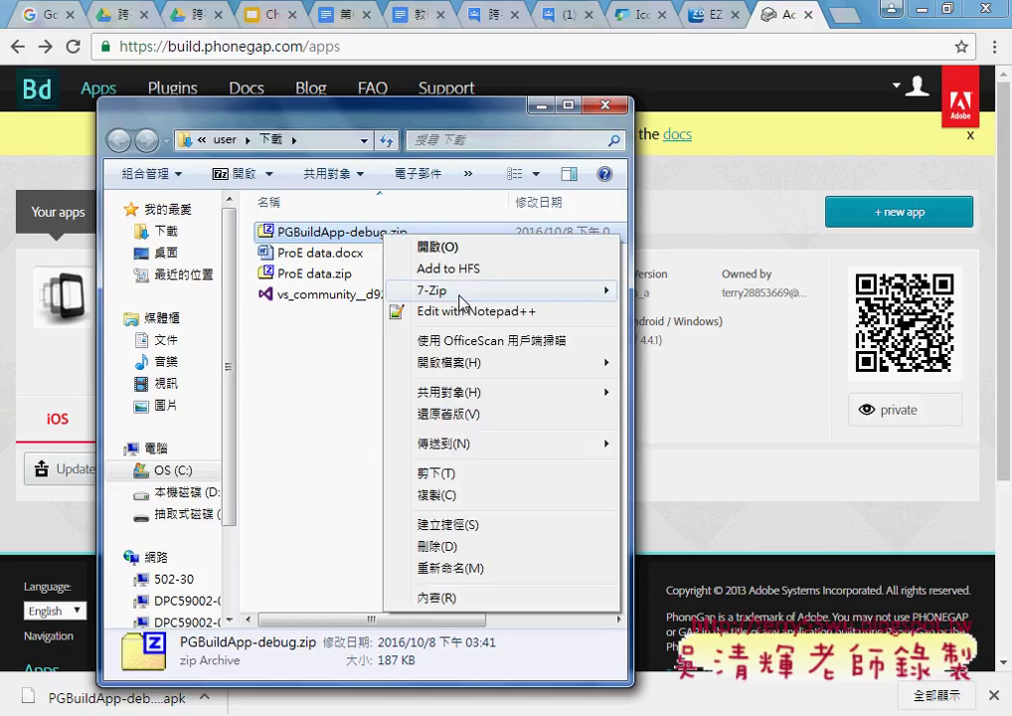
pyautogui.moveTo(502, 290)
pyautogui.click(741, 356)
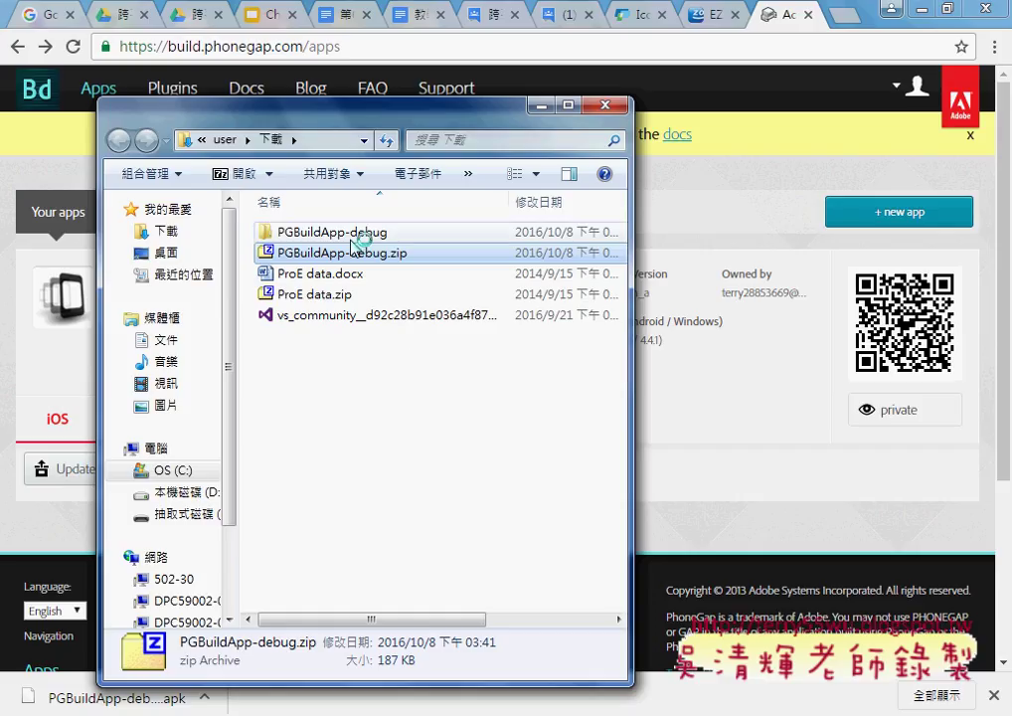
# Go into PGBuildApp-debug\assets\www and select index.html.
pyautogui.doubleClick(353, 232)
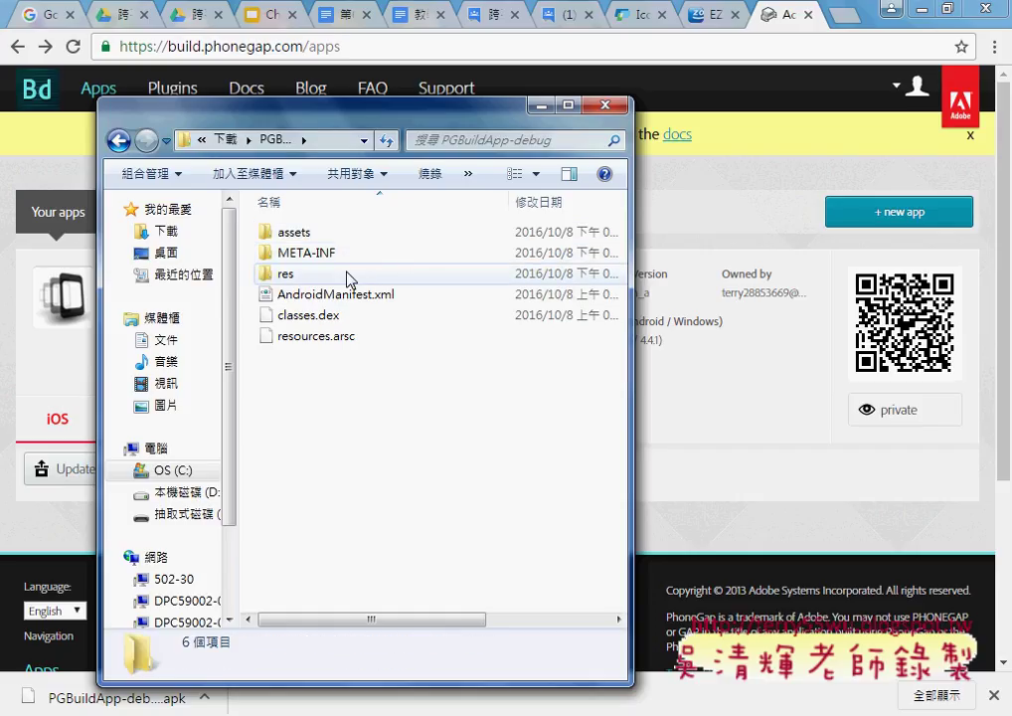
pyautogui.click(348, 281)
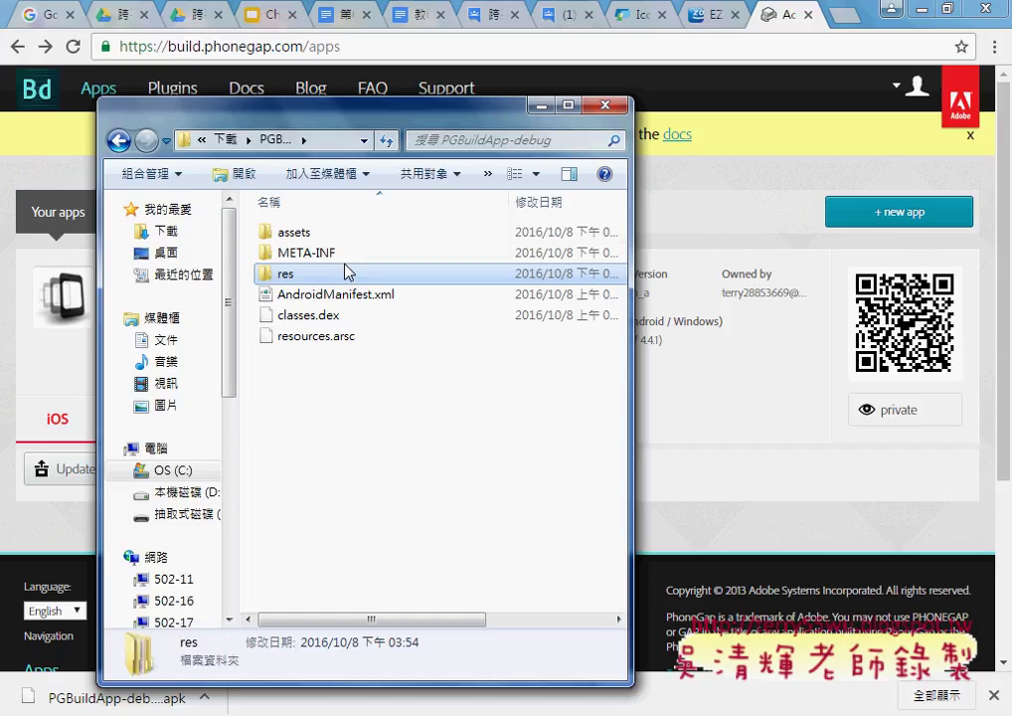
pyautogui.doubleClick(341, 241)
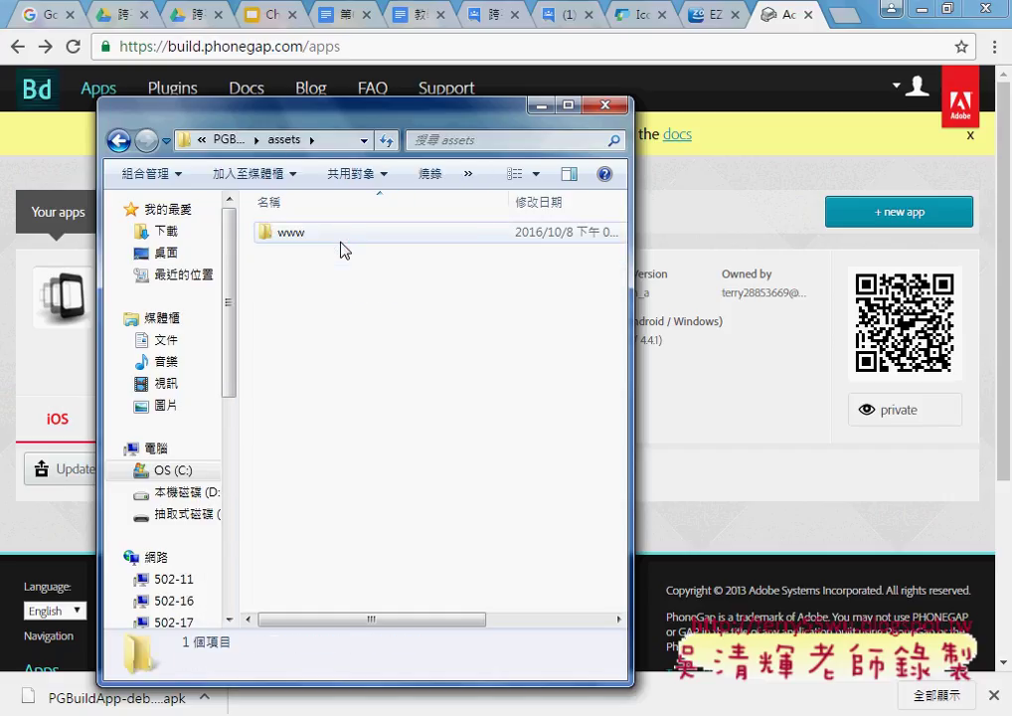
pyautogui.click(298, 239)
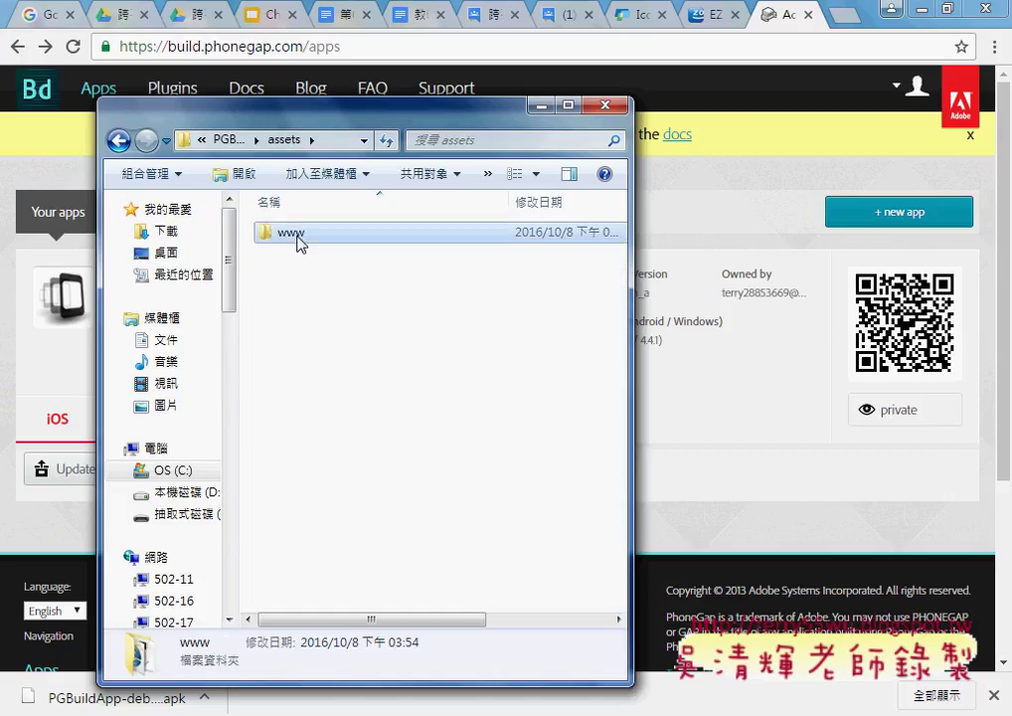
pyautogui.doubleClick(298, 241)
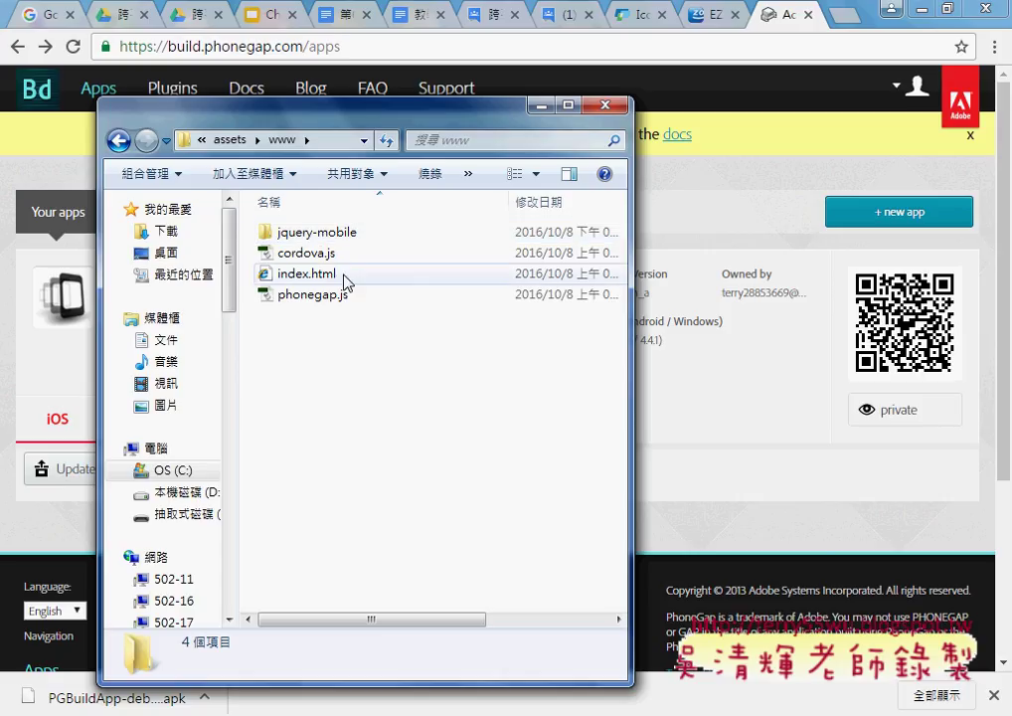
pyautogui.click(343, 279)
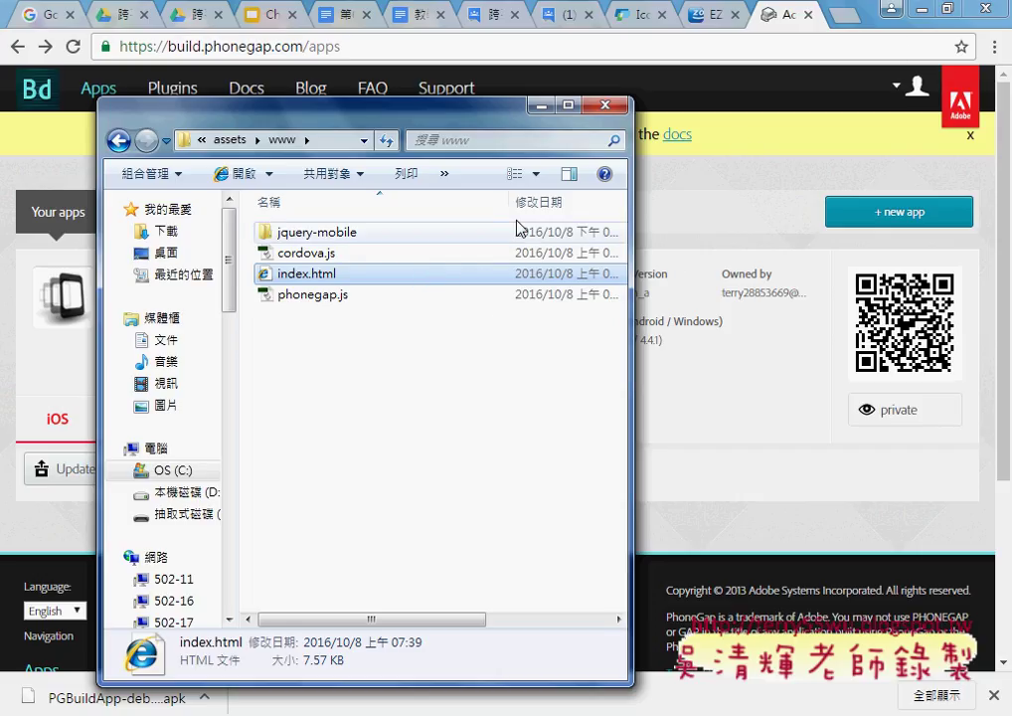
# Drag index.html into a new Chrome tab and restore Chrome to a small window.
pyautogui.click(840, 18)
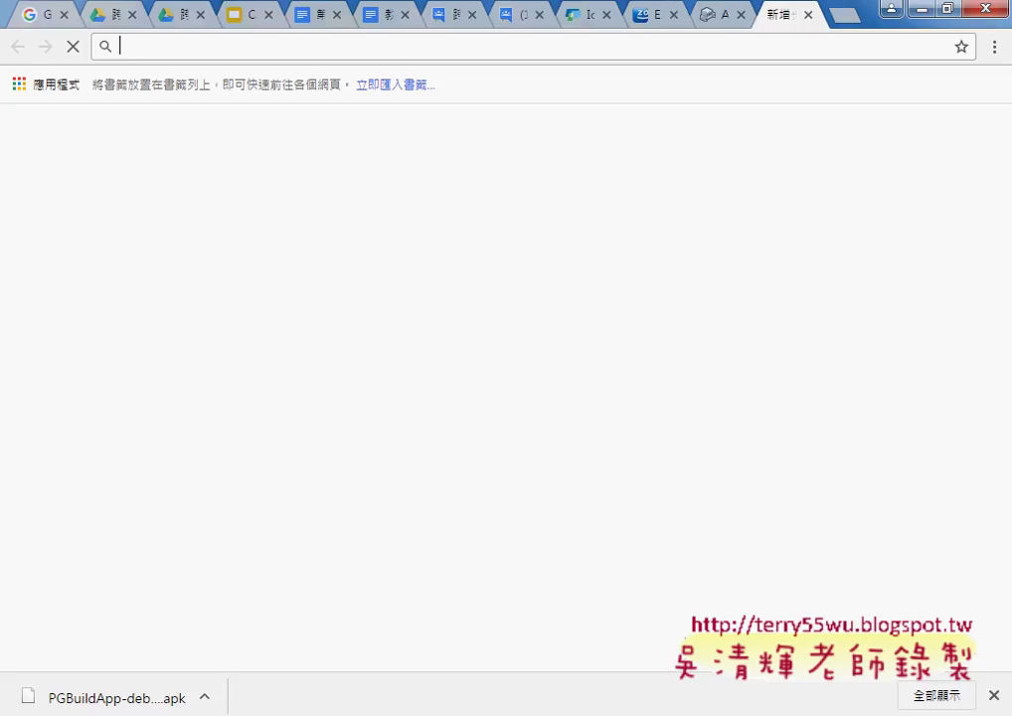
pyautogui.hotkey('alt', 'Tab')
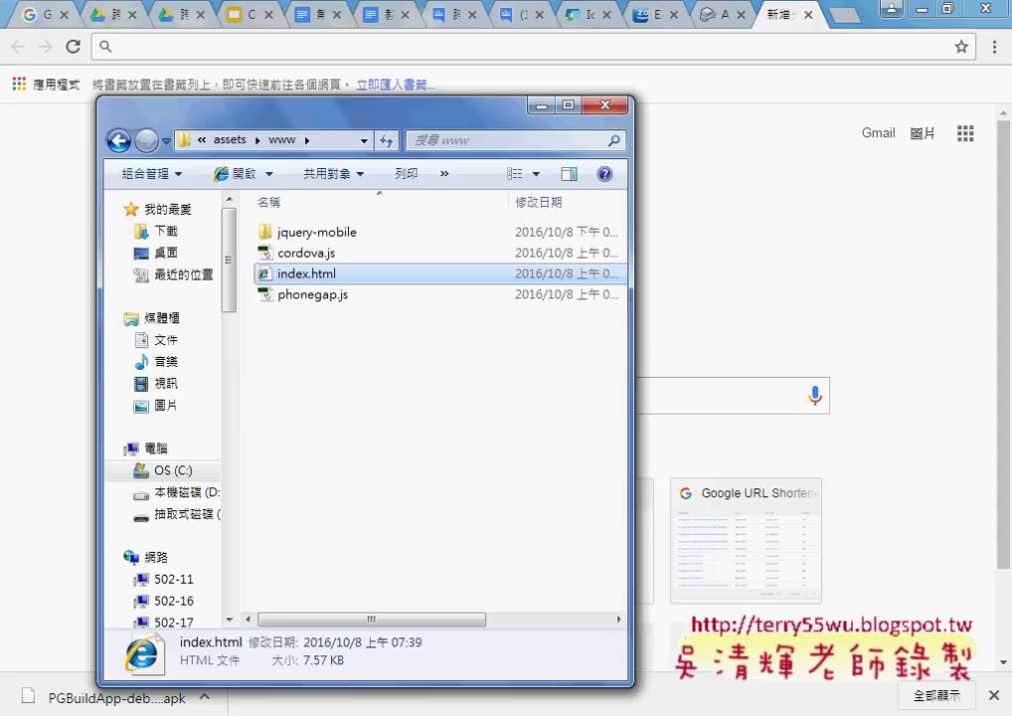
pyautogui.moveTo(333, 279); pyautogui.dragTo(707, 289)
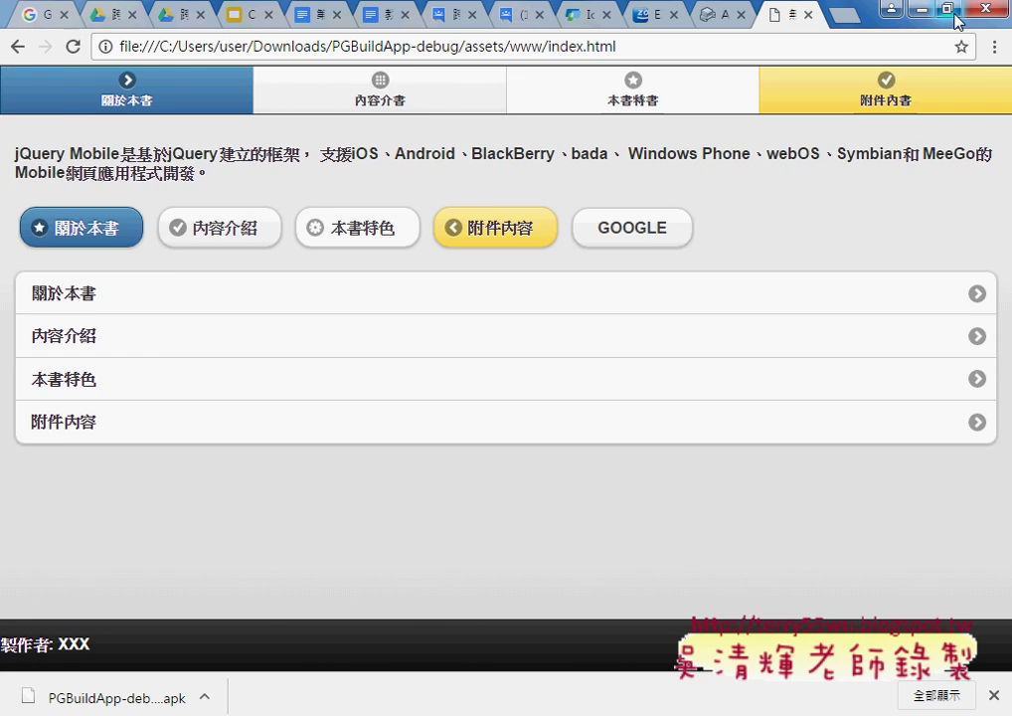
pyautogui.click(947, 8)
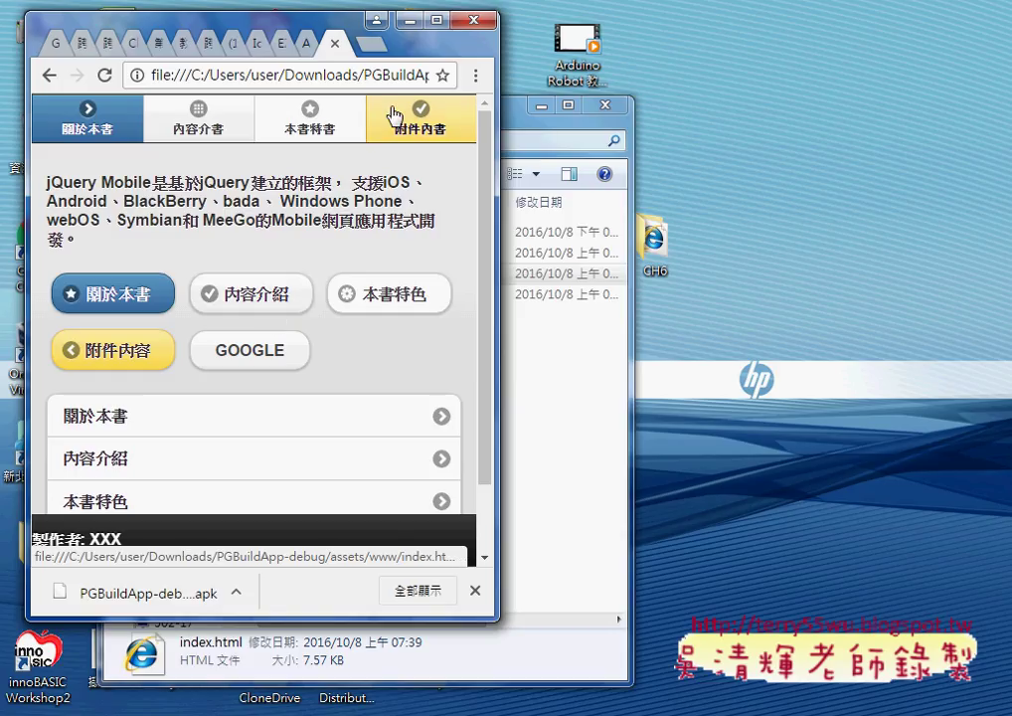
# Step Explorer back to Downloads, then maximize Chrome on the PhoneGap Build tab.
pyautogui.click(409, 20)
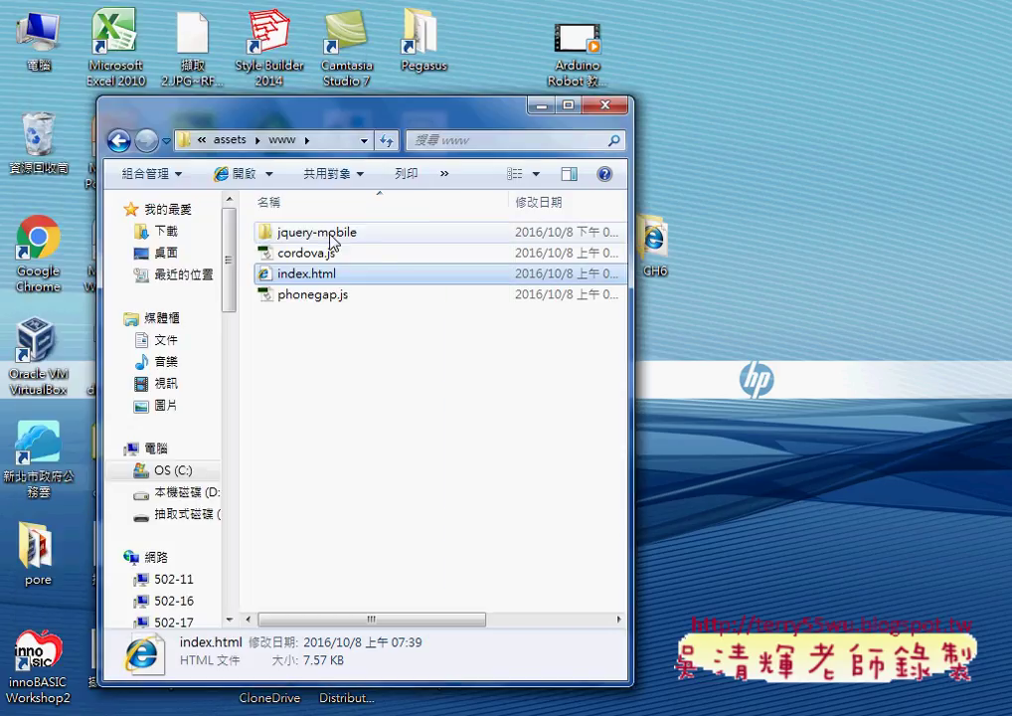
pyautogui.click(117, 142)
pyautogui.click(117, 142)
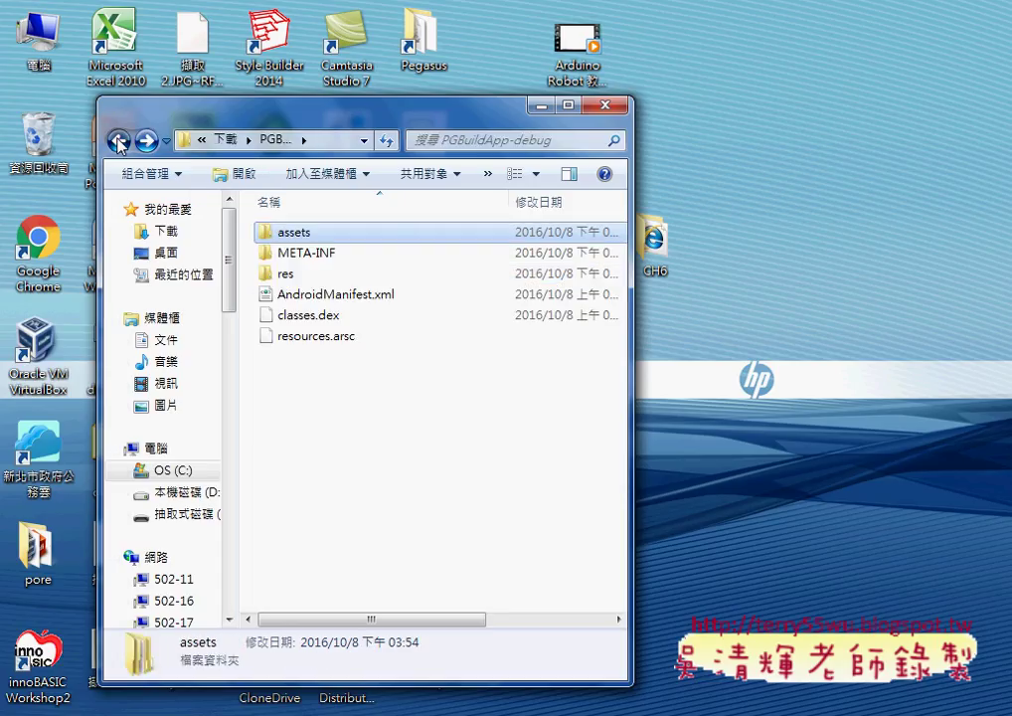
pyautogui.click(119, 143)
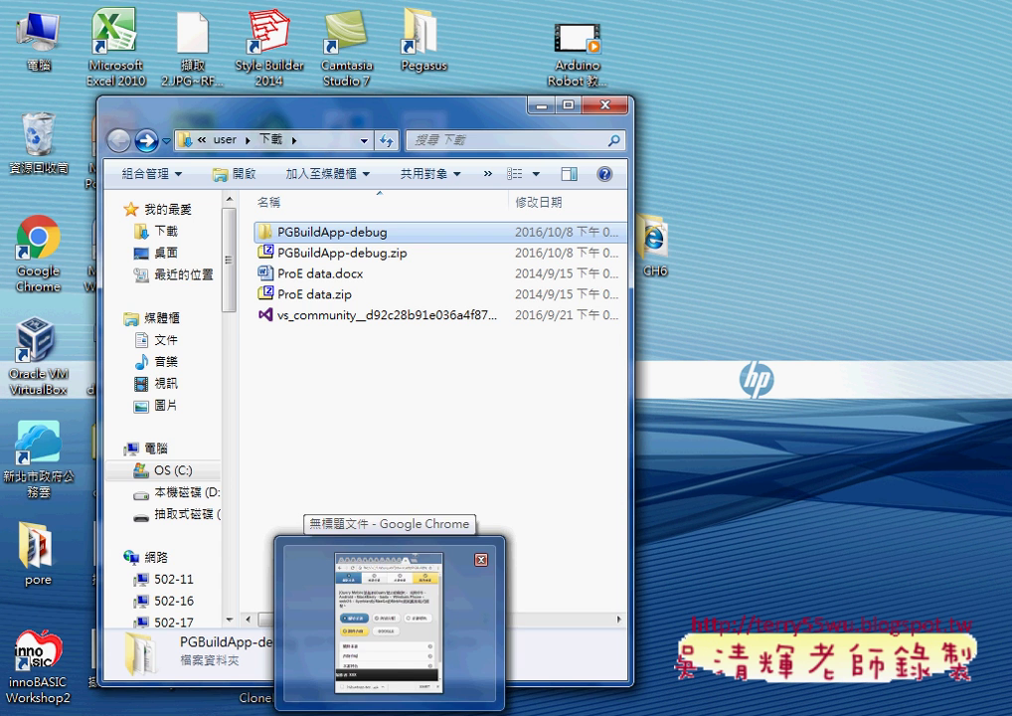
pyautogui.click(396, 659)
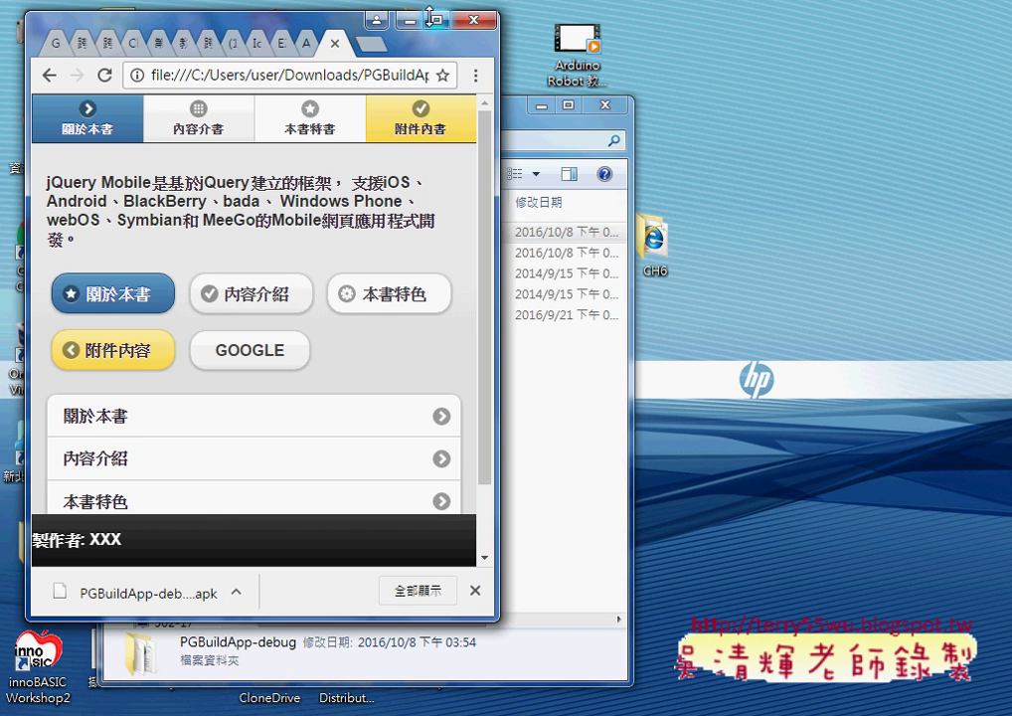
pyautogui.click(433, 18)
pyautogui.click(728, 18)
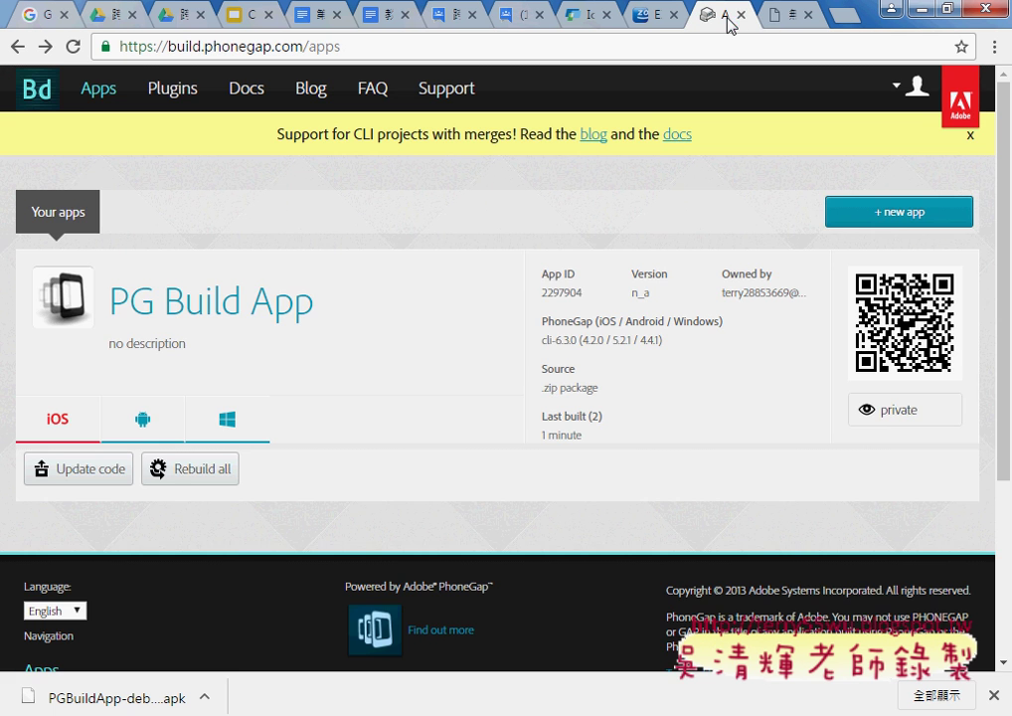
# Delete PG Build App via Settings → Danger Zone and confirm with OK.
pyautogui.click(238, 316)
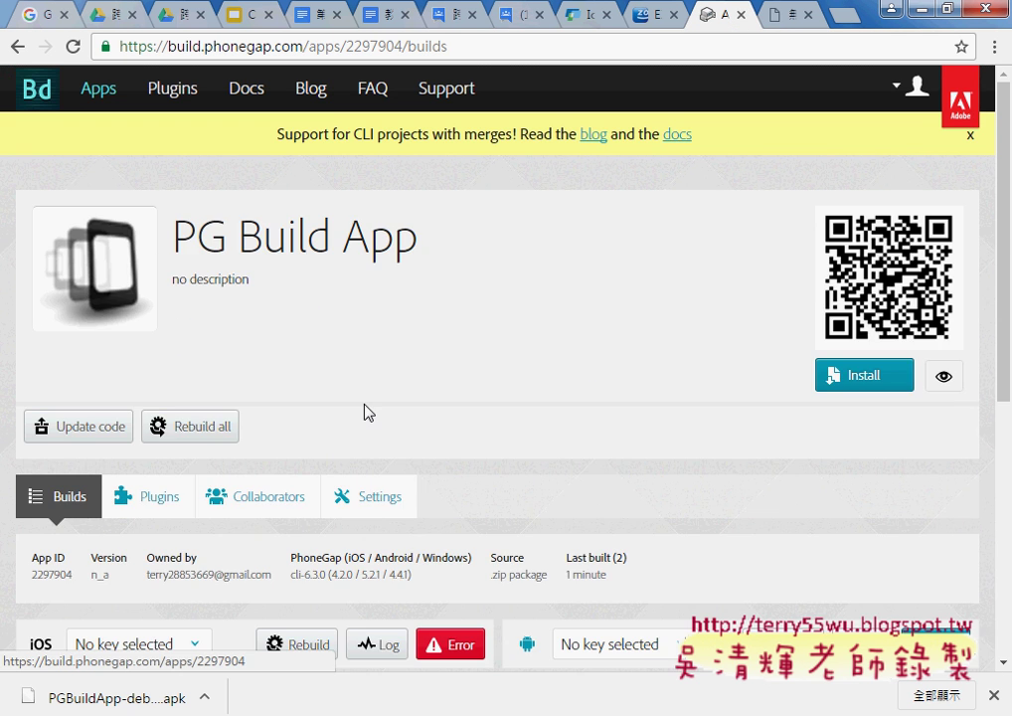
pyautogui.scroll(-3, 366, 413)
pyautogui.click(371, 208)
pyautogui.scroll(-2, 545, 388)
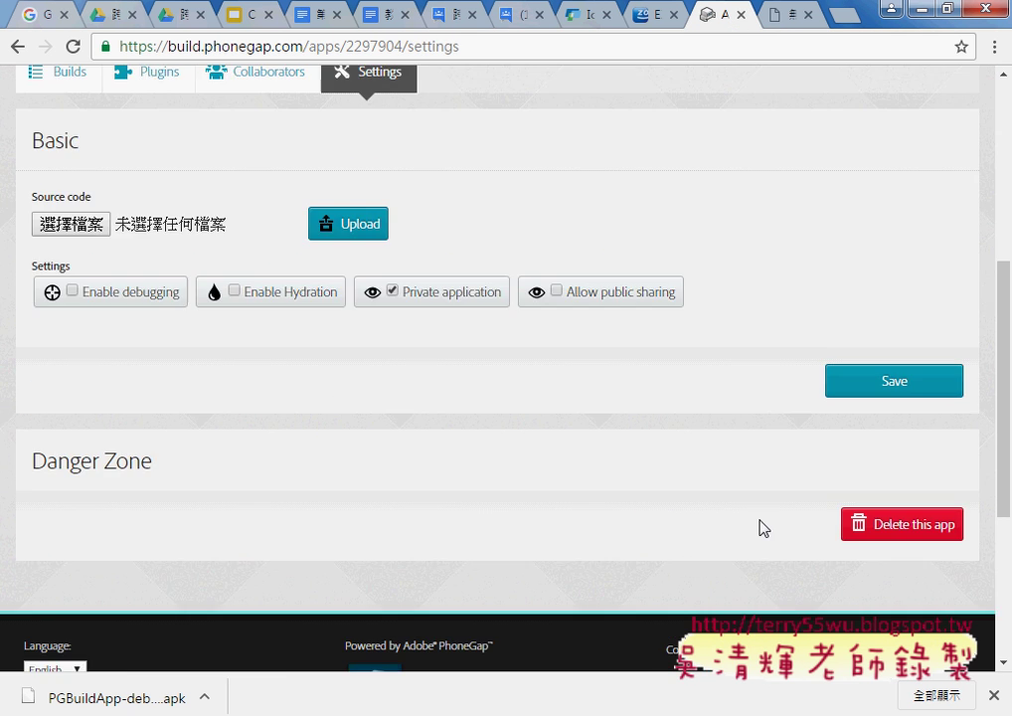
pyautogui.scroll(-1, 764, 527)
pyautogui.click(897, 455)
pyautogui.click(582, 193)
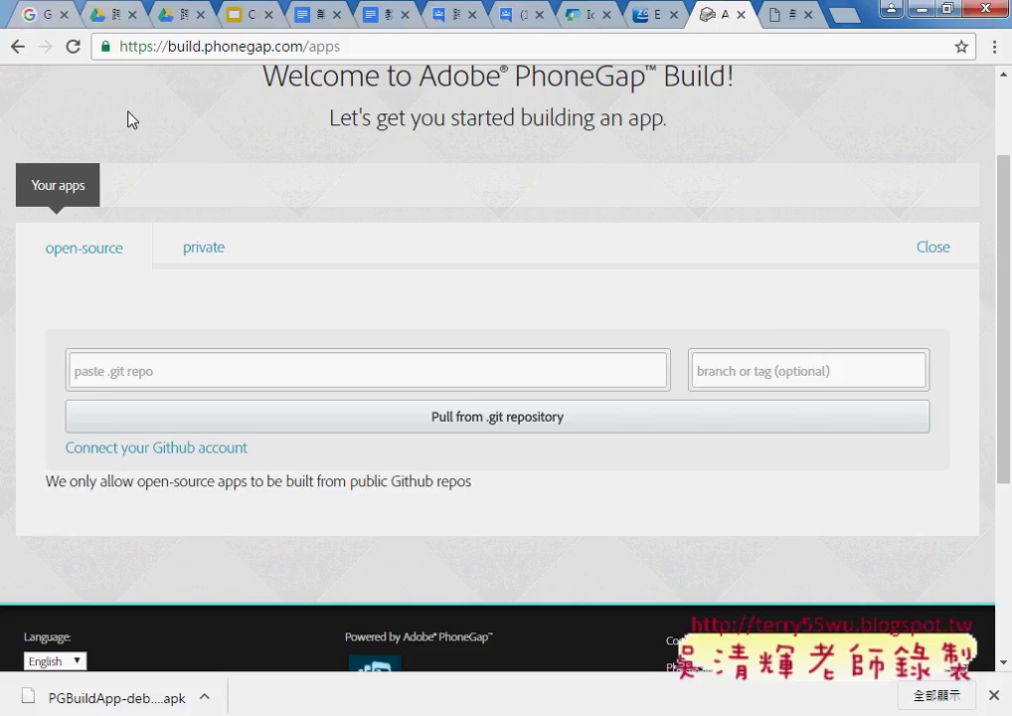
# Reload the PhoneGap Build Welcome page to confirm no apps remain.
pyautogui.click(73, 46)
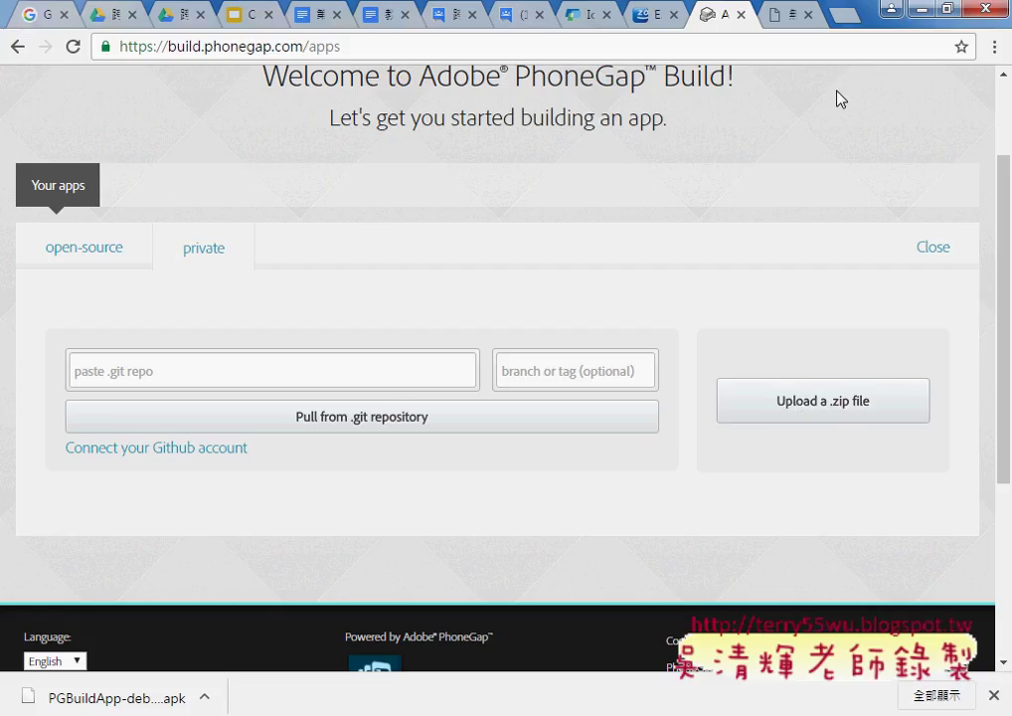
# In a new tab, search Google for the teacher's name from the address bar.
pyautogui.click(845, 15)
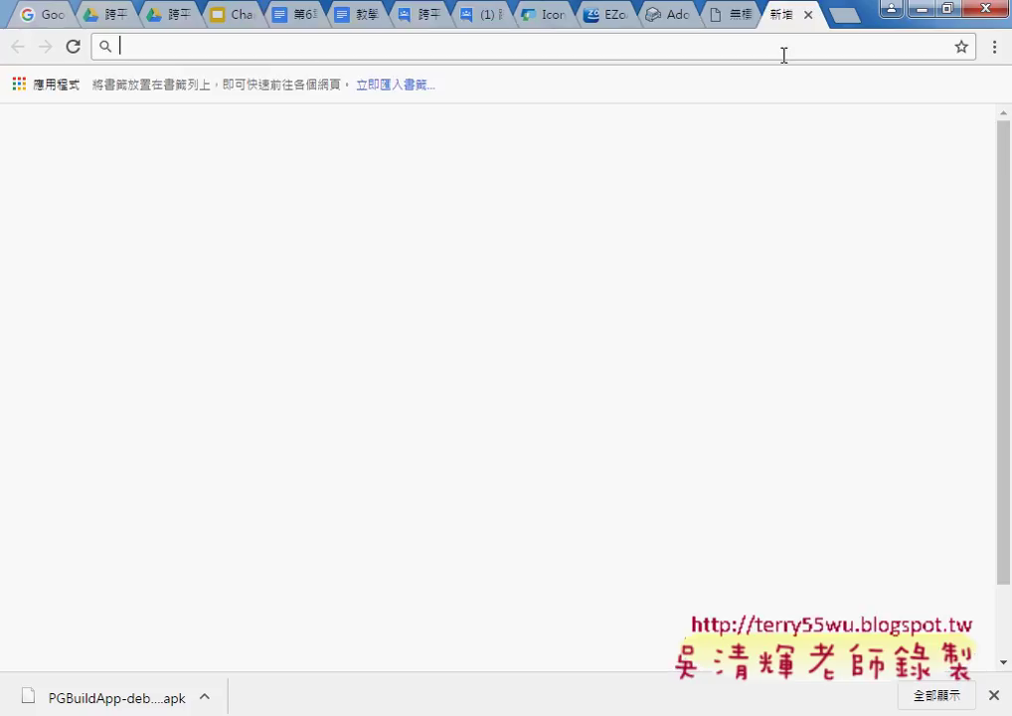
pyautogui.write('x')
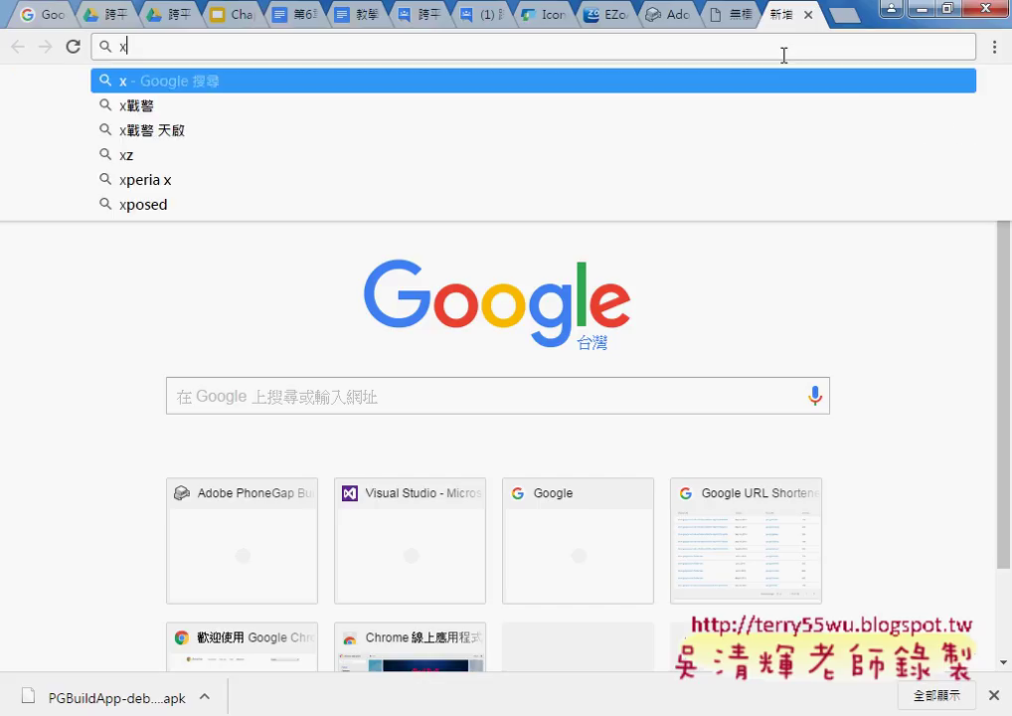
pyautogui.press('BackSpace')
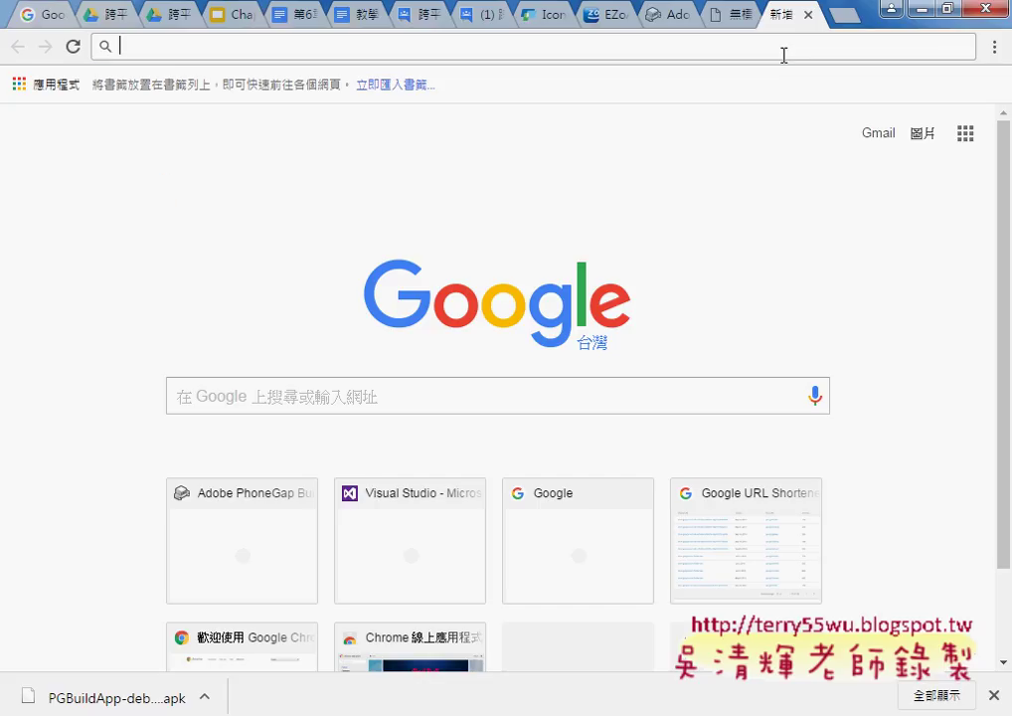
pyautogui.write('無')
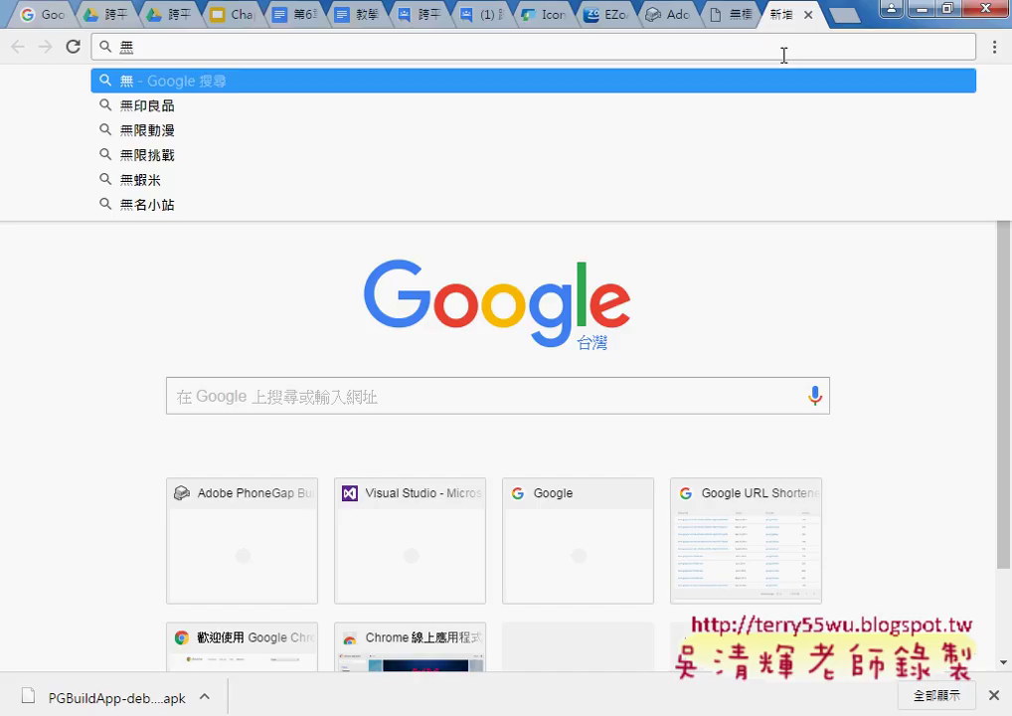
pyautogui.write('老')
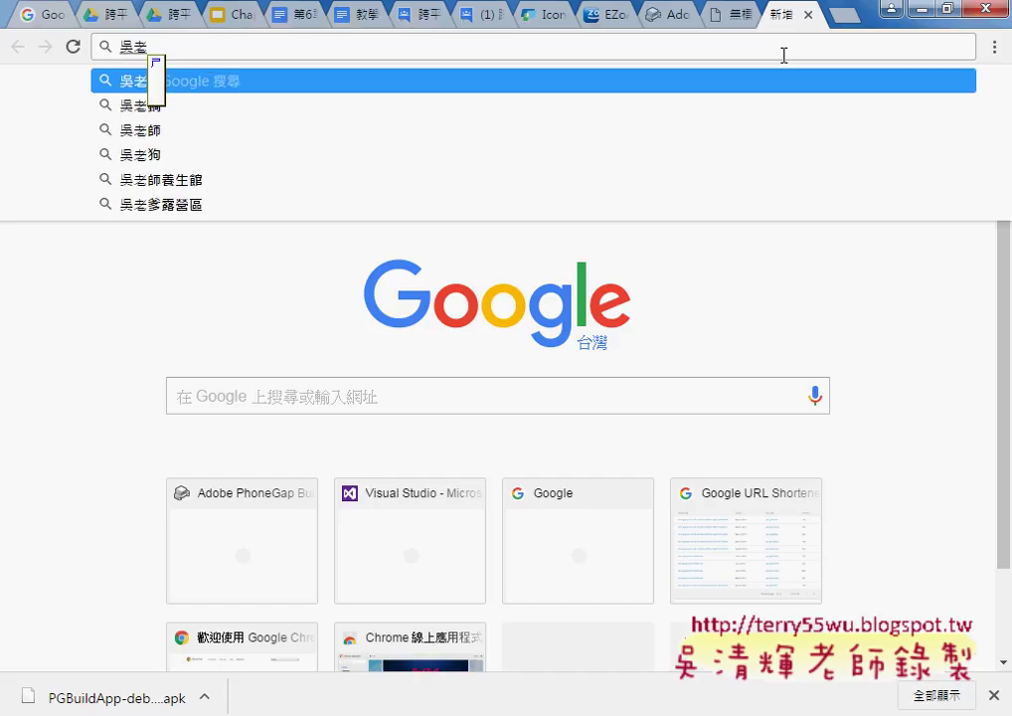
pyautogui.write('師')
pyautogui.press('Return')
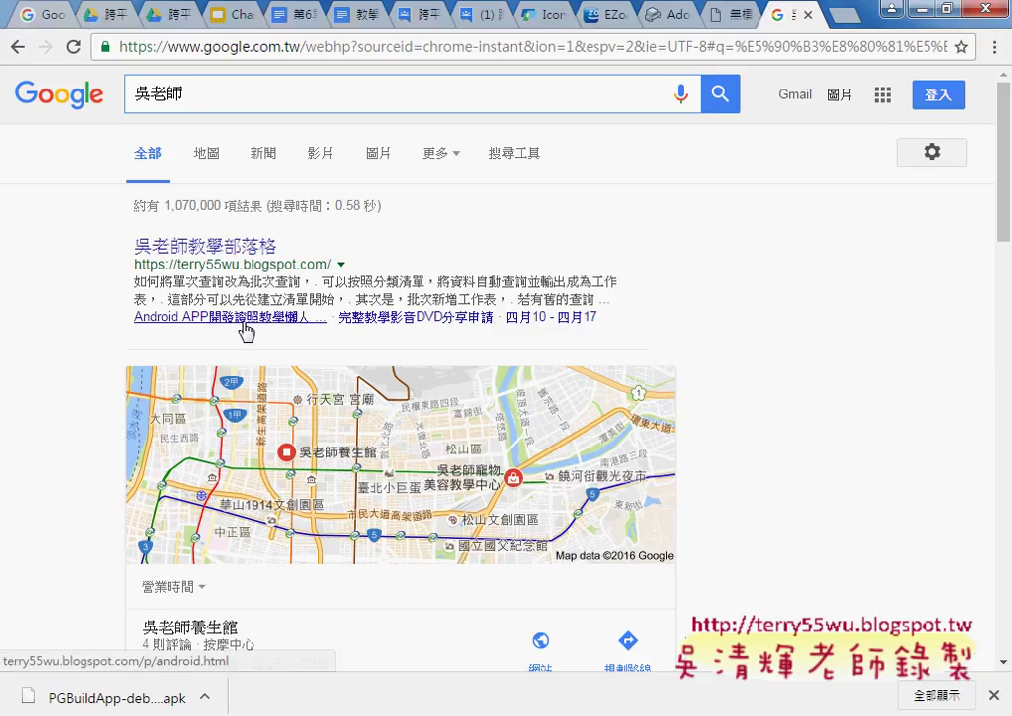
# Open the Android APP開發證照教學懶人包(new) page and highlight the 2015-07-01 developer-account article.
pyautogui.click(246, 326)
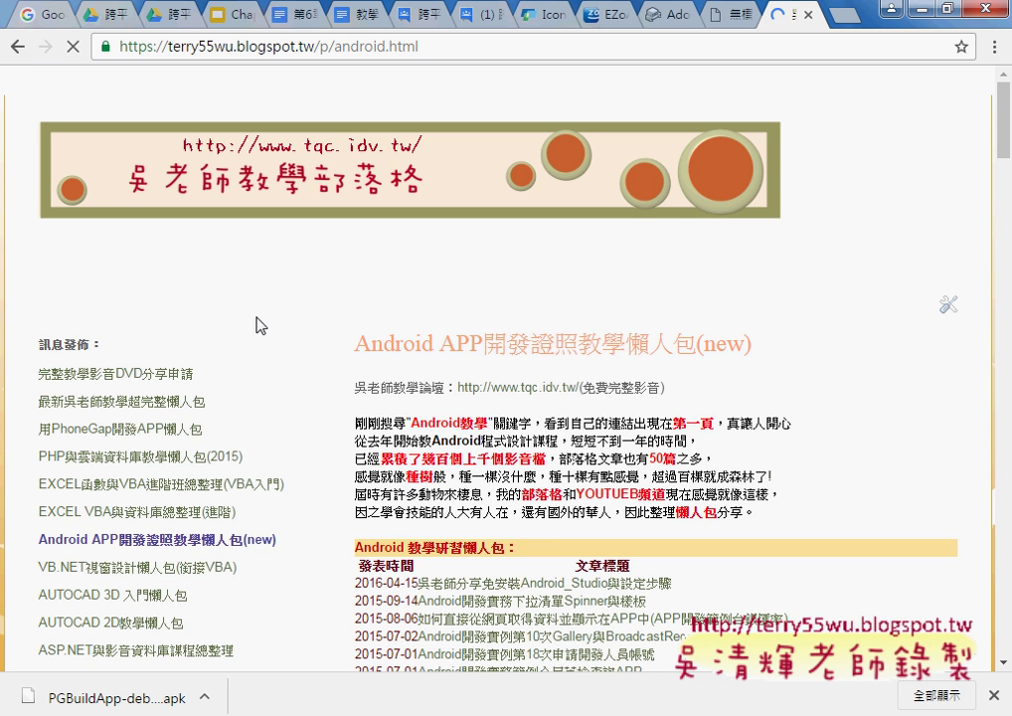
pyautogui.scroll(-2, 840, 419)
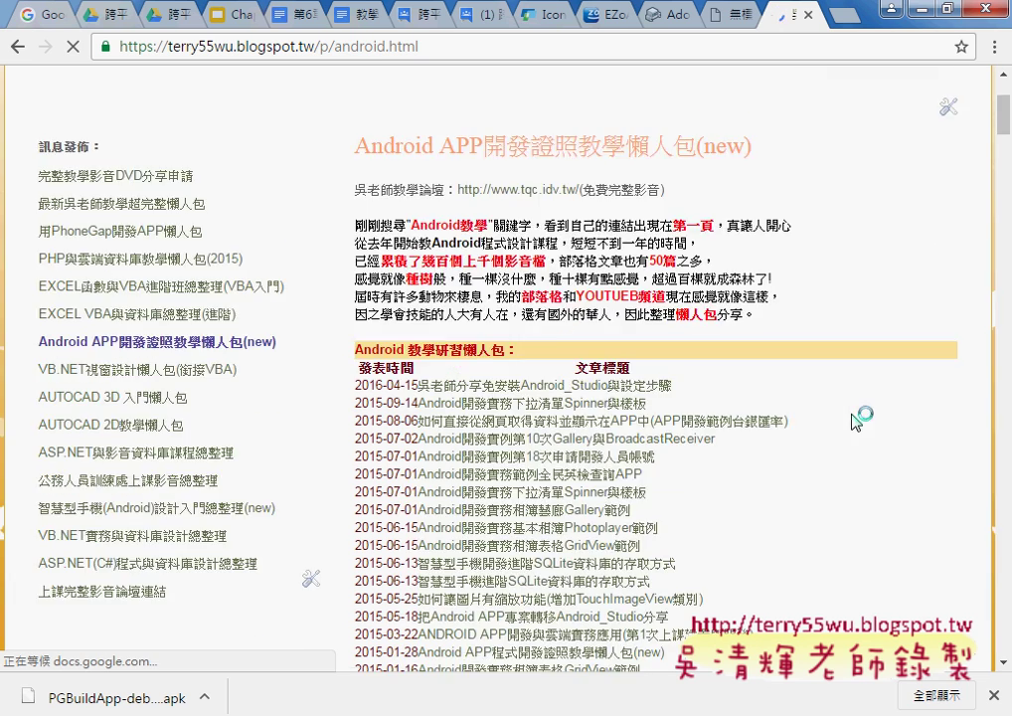
pyautogui.scroll(-2, 855, 420)
pyautogui.scroll(-1, 827, 421)
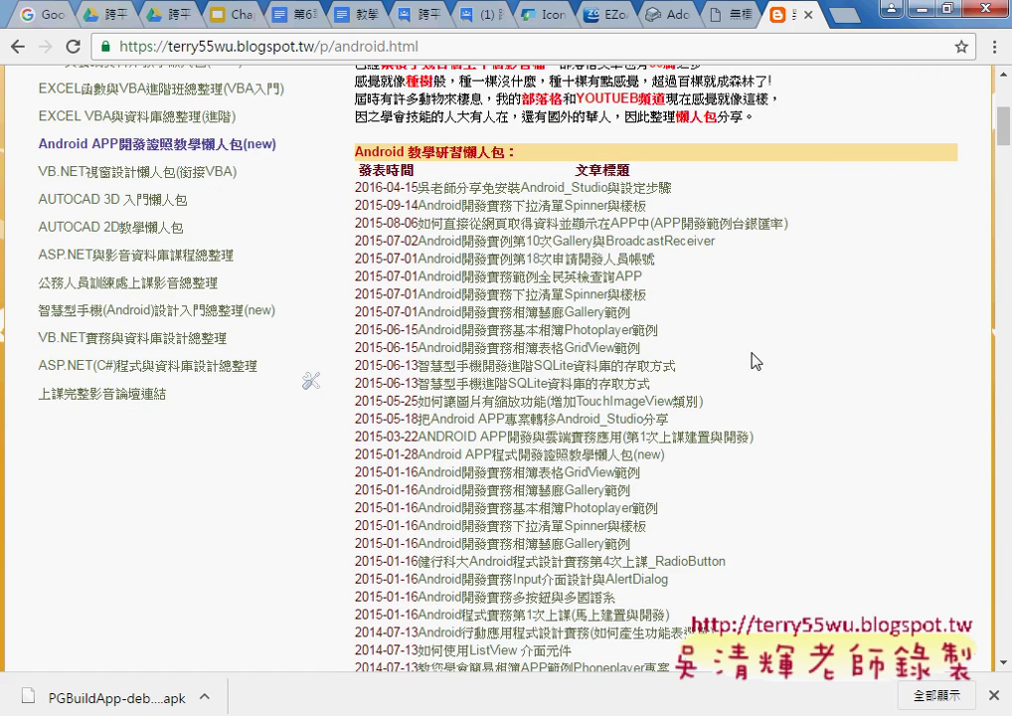
pyautogui.moveTo(658, 258); pyautogui.dragTo(422, 265)
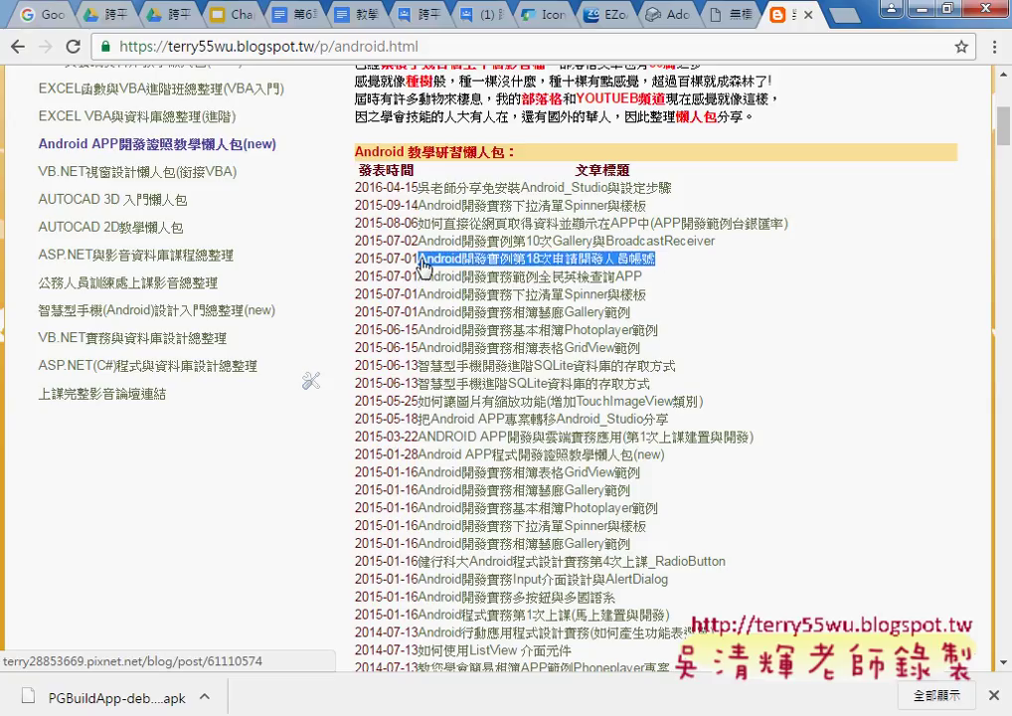